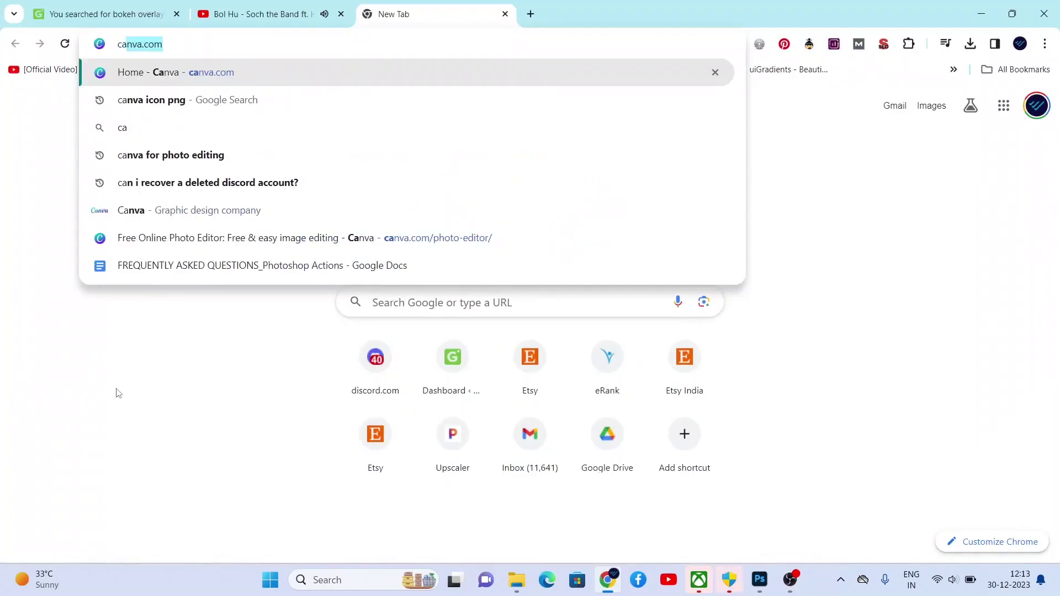
Go to canva.com, reach the Photo editor page and start uploading an image
{"action": "type", "text": ".com"}
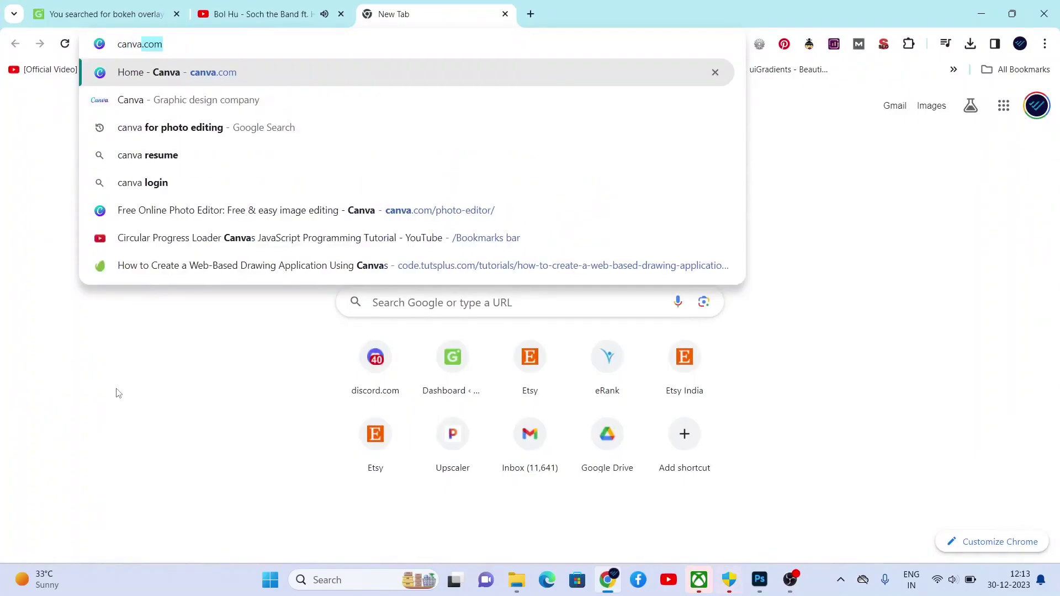
{"action": "key", "text": "Return"}
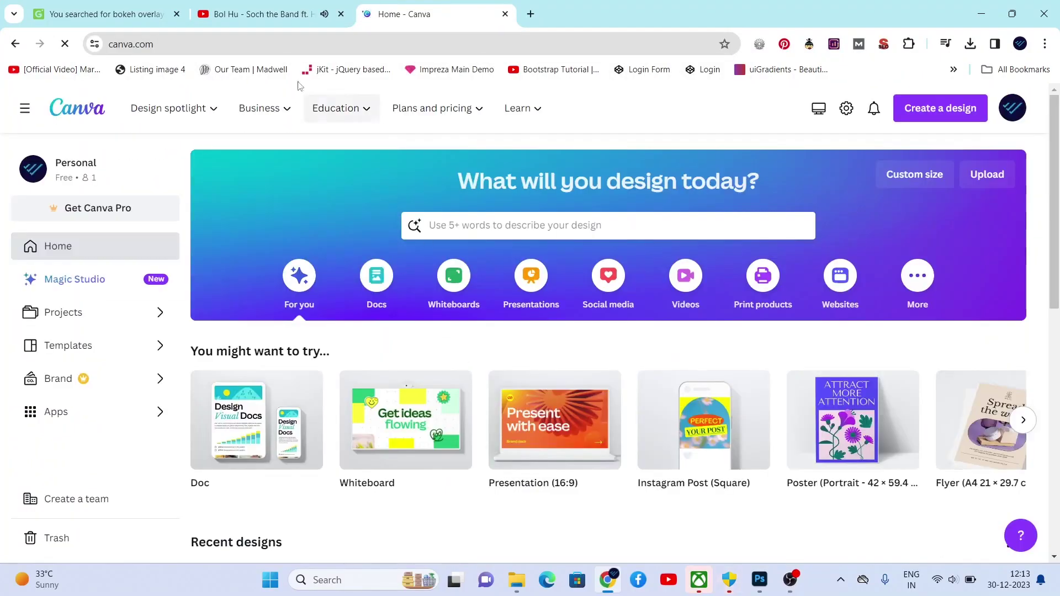
{"action": "mouse_move", "coordinate": [212, 114]}
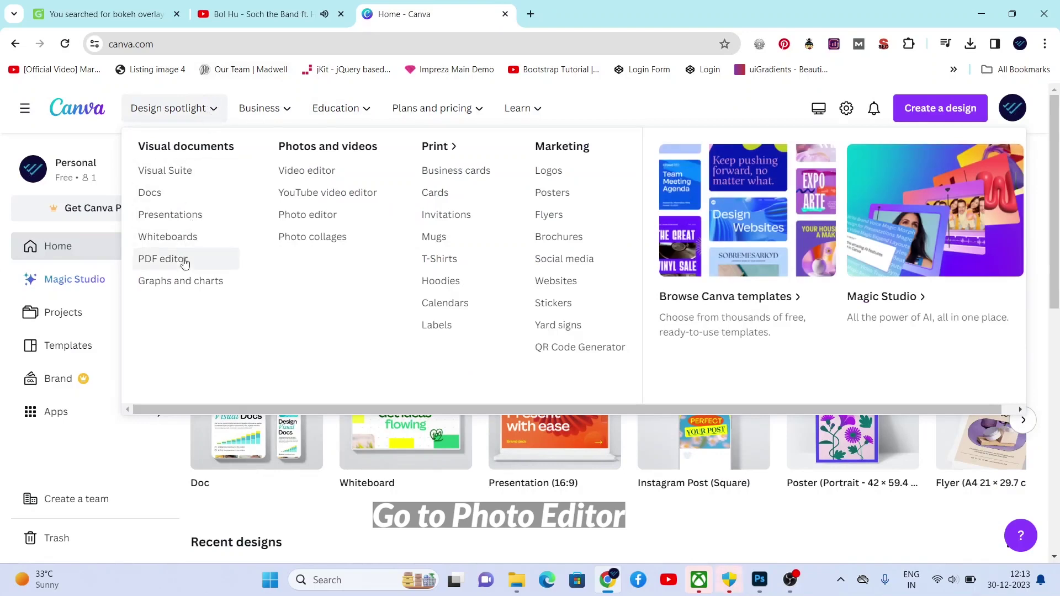
{"action": "left_click", "coordinate": [319, 217]}
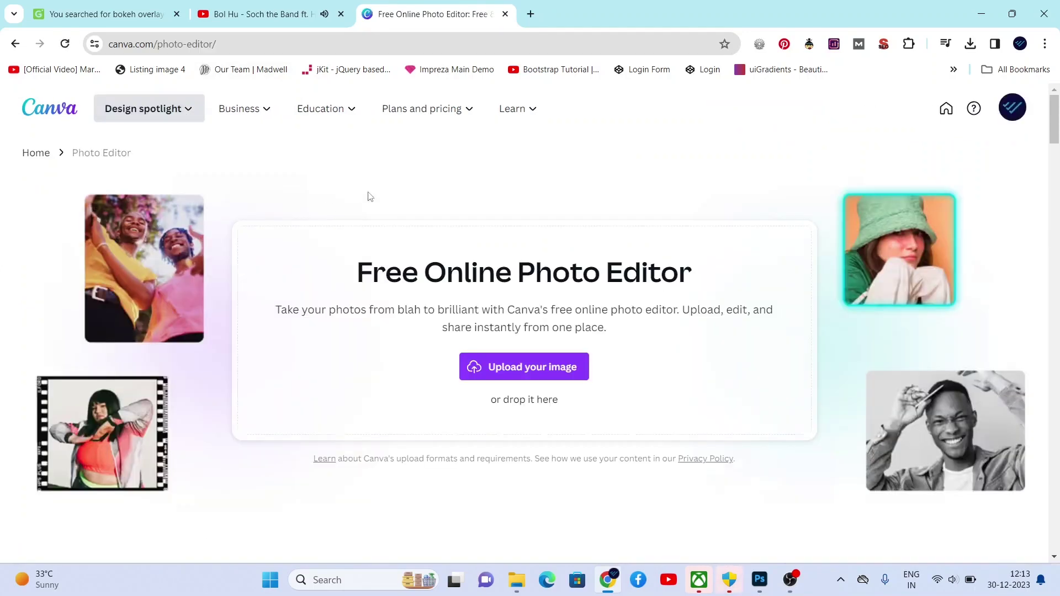
{"action": "left_click", "coordinate": [505, 369]}
Open the Untitled design (2) portrait, upload Bokeh Light JPEG _12 and drag it onto the photo
{"action": "left_click", "coordinate": [269, 231]}
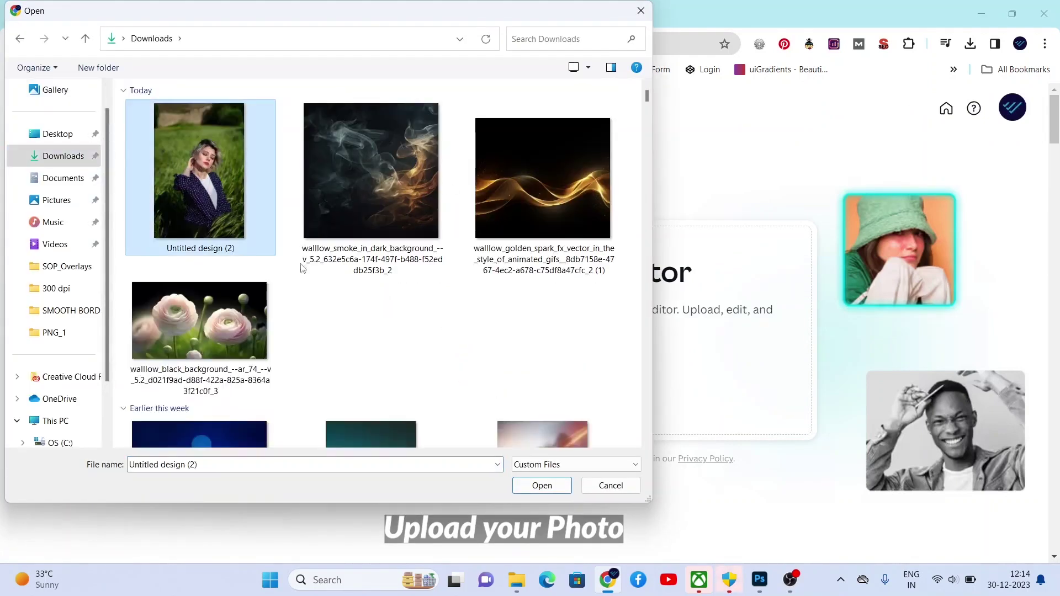
{"action": "left_click", "coordinate": [541, 486]}
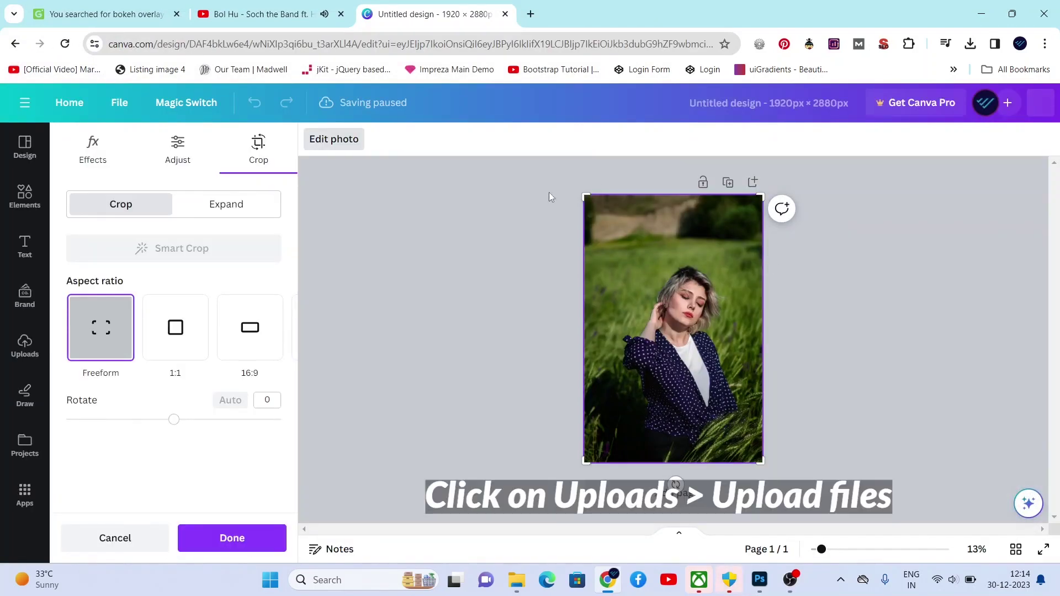
{"action": "left_click", "coordinate": [18, 350]}
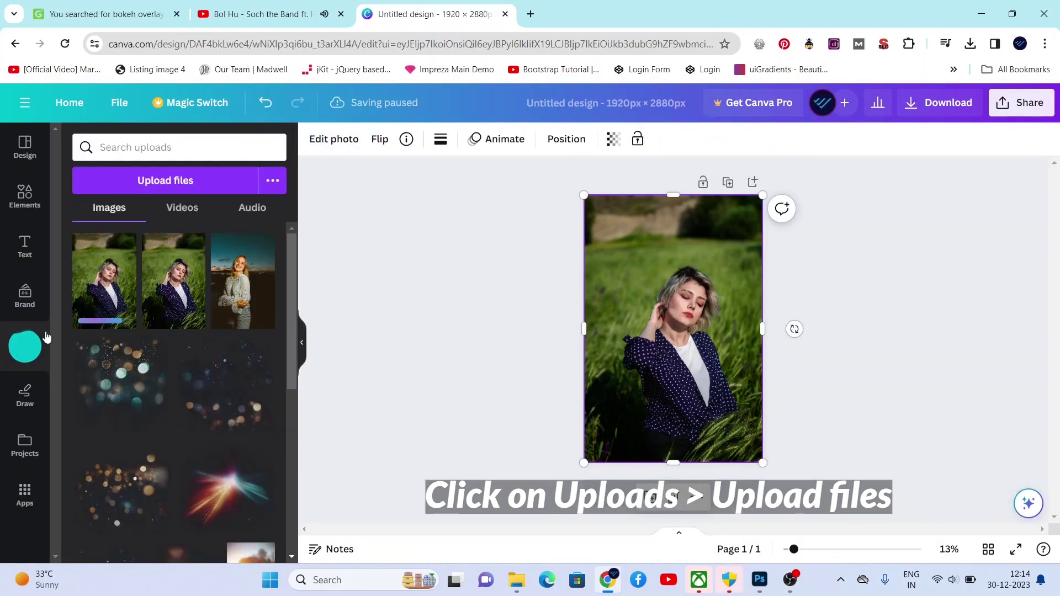
{"action": "left_click", "coordinate": [163, 186]}
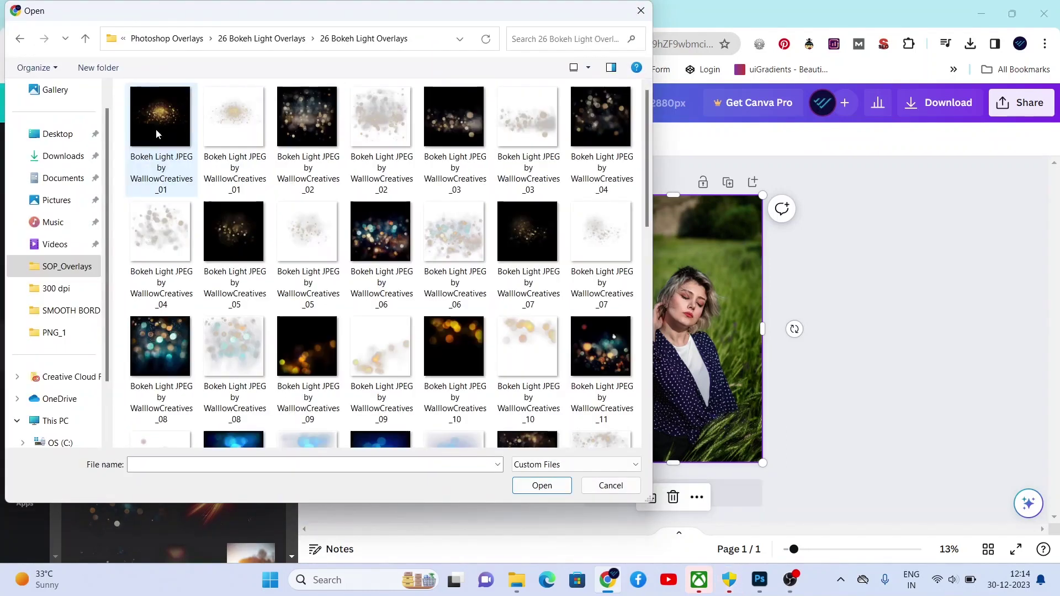
{"action": "left_click_drag", "start_coordinate": [651, 122], "coordinate": [662, 217]}
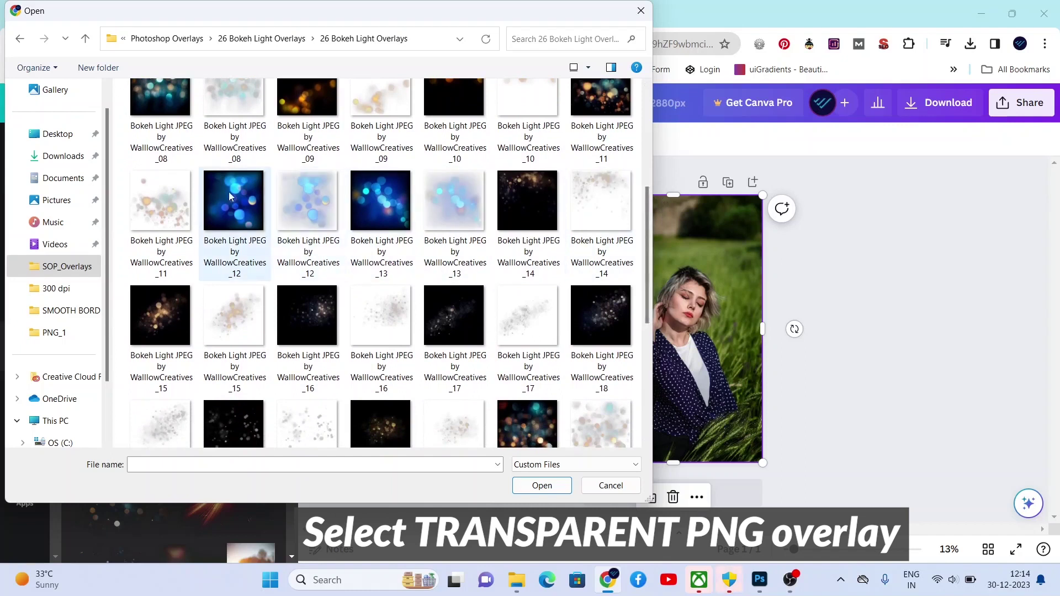
{"action": "left_click", "coordinate": [323, 207]}
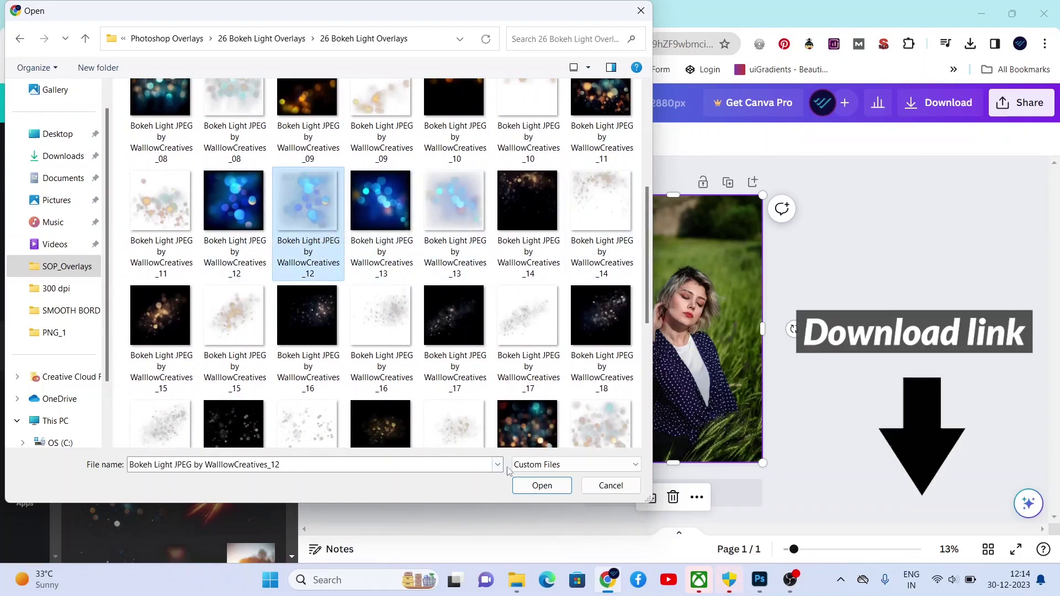
{"action": "left_click", "coordinate": [542, 486]}
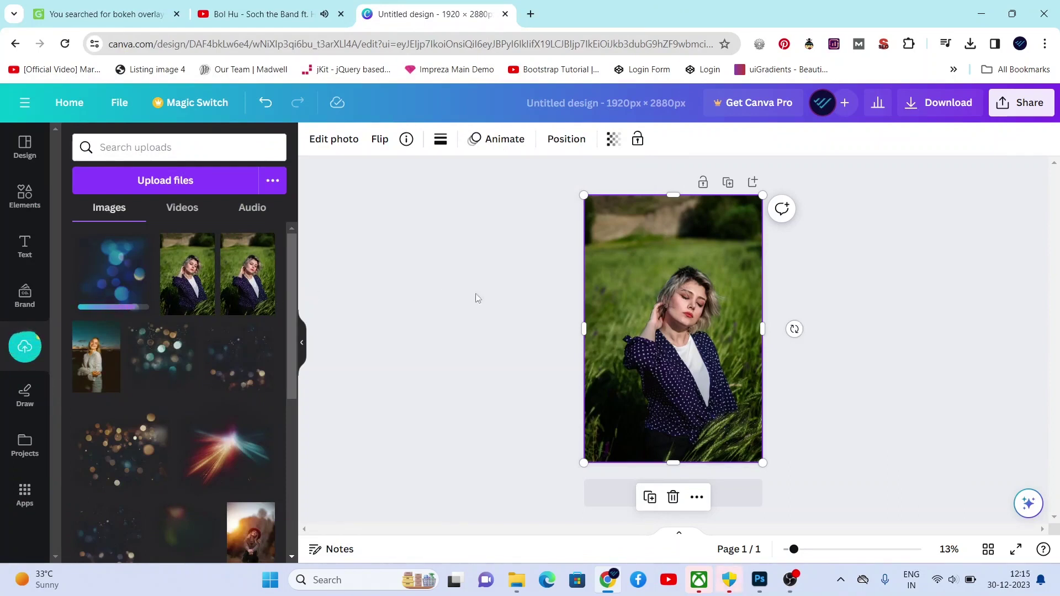
{"action": "left_click_drag", "start_coordinate": [113, 271], "coordinate": [664, 301]}
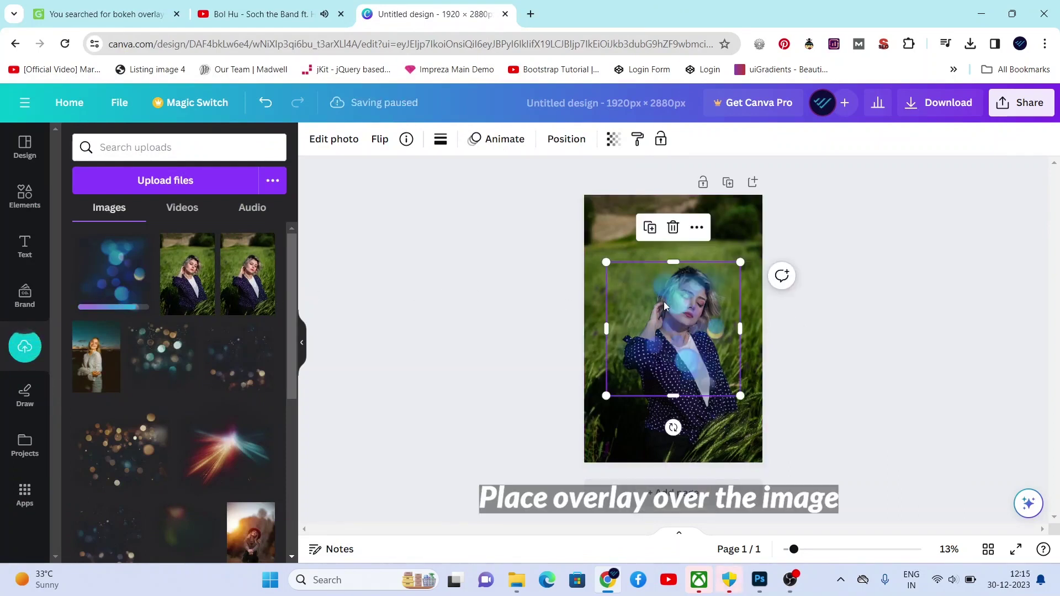
Enlarge the bokeh overlay over the portrait and flip it vertically and horizontally
{"action": "left_click", "coordinate": [674, 330]}
{"action": "left_click_drag", "start_coordinate": [740, 395], "coordinate": [657, 321]}
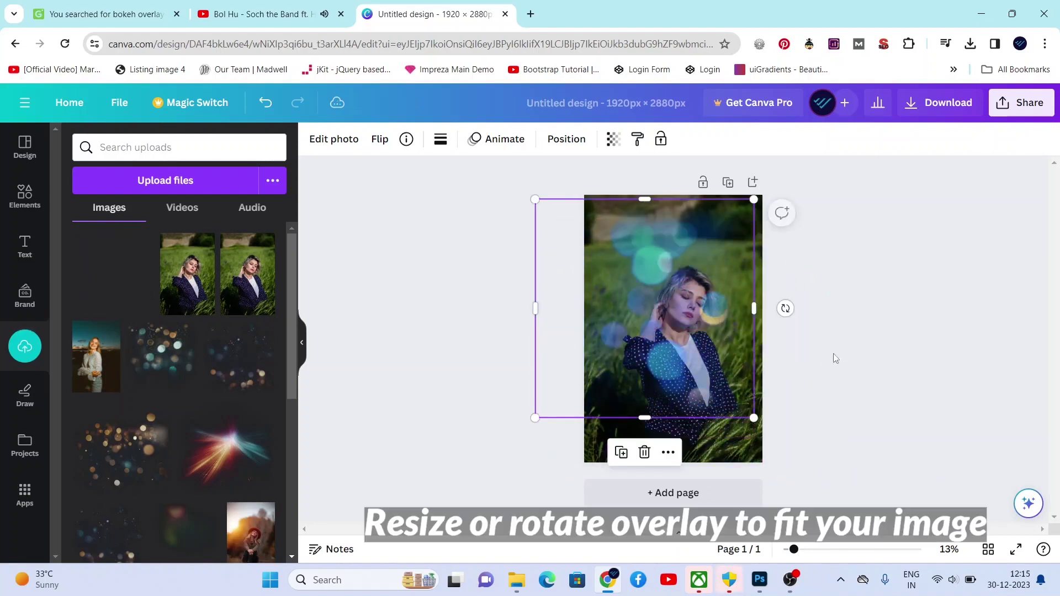
{"action": "left_click", "coordinate": [385, 142]}
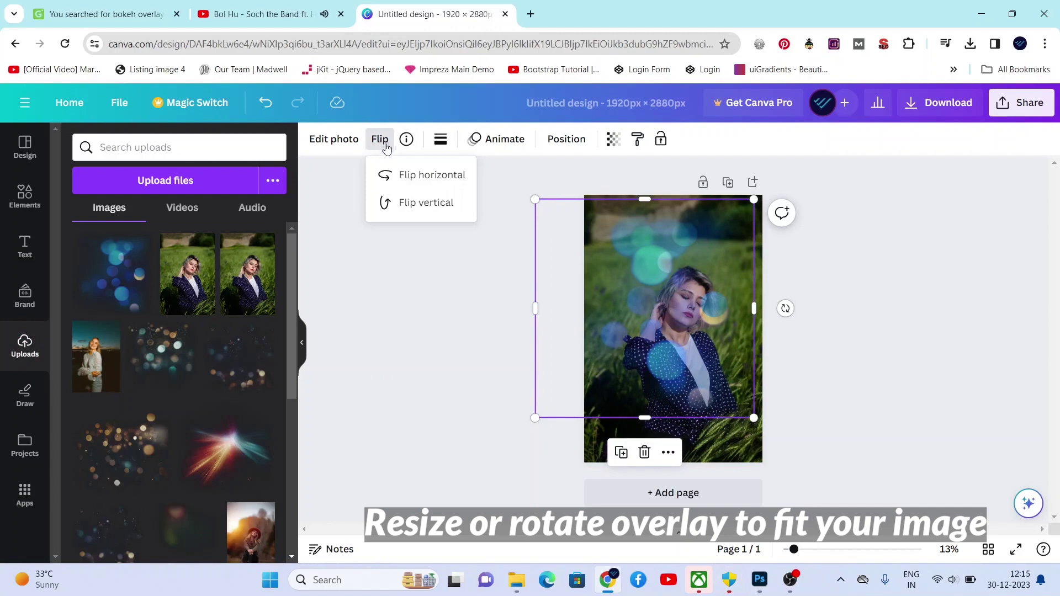
{"action": "left_click", "coordinate": [409, 204]}
{"action": "left_click", "coordinate": [409, 175]}
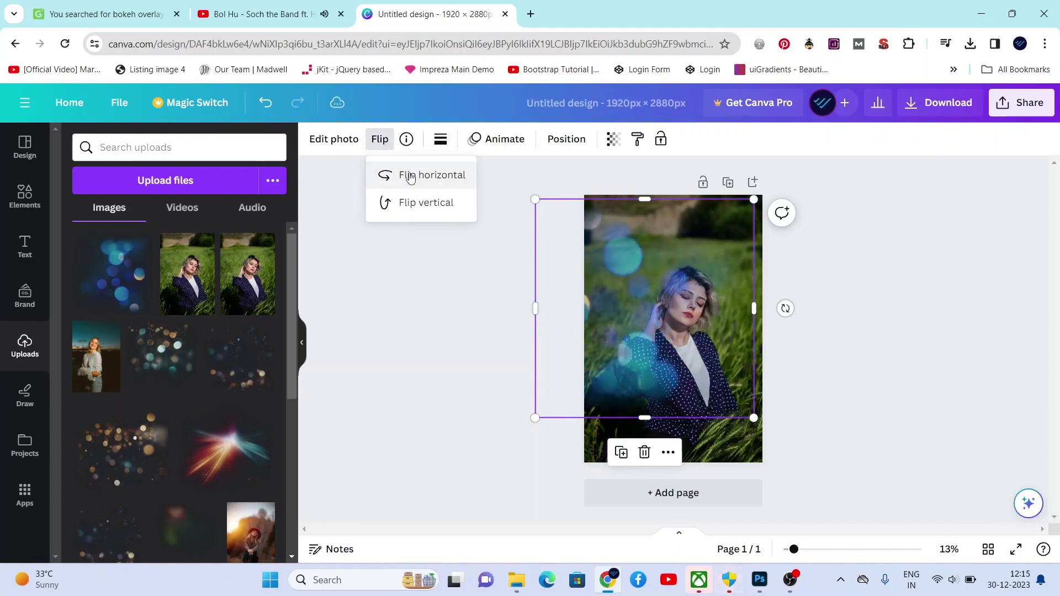
{"action": "left_click", "coordinate": [441, 215]}
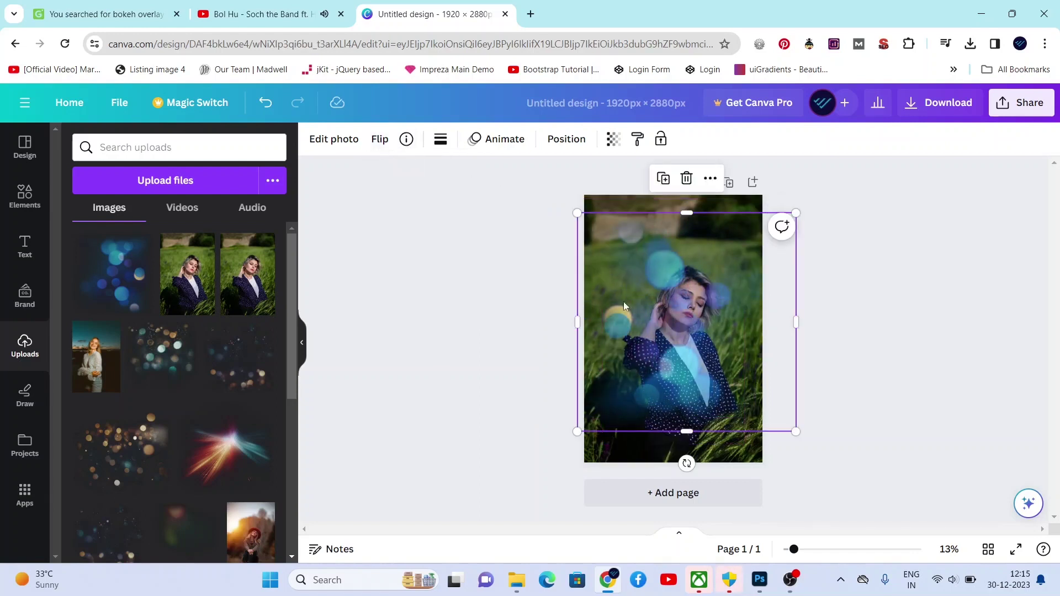
{"action": "left_click", "coordinate": [566, 141]}
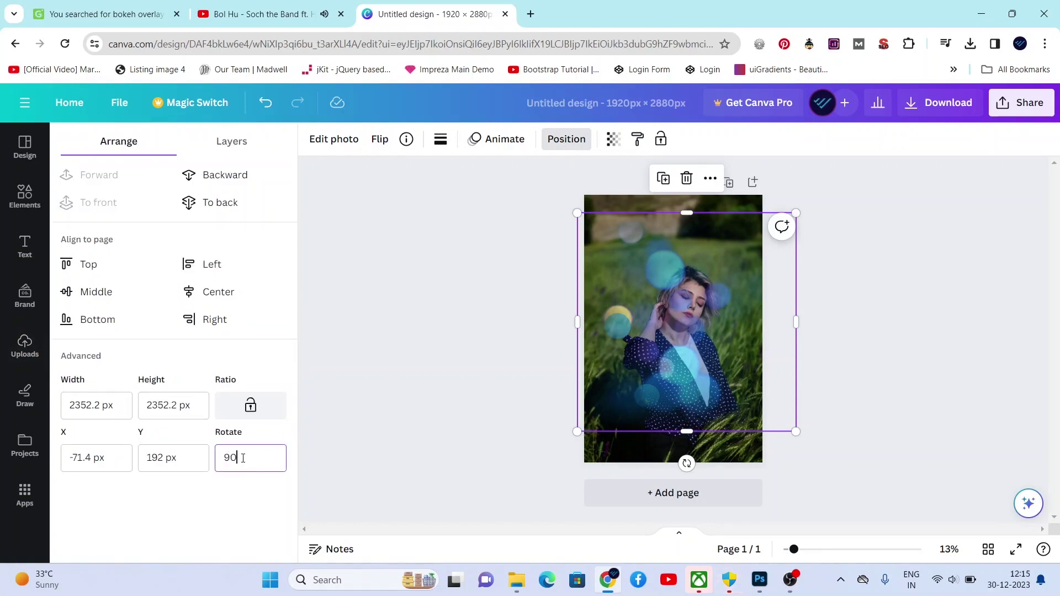
Rotate the overlay 90°, then adjust its rotation and position over the photo
{"action": "key", "text": "Return"}
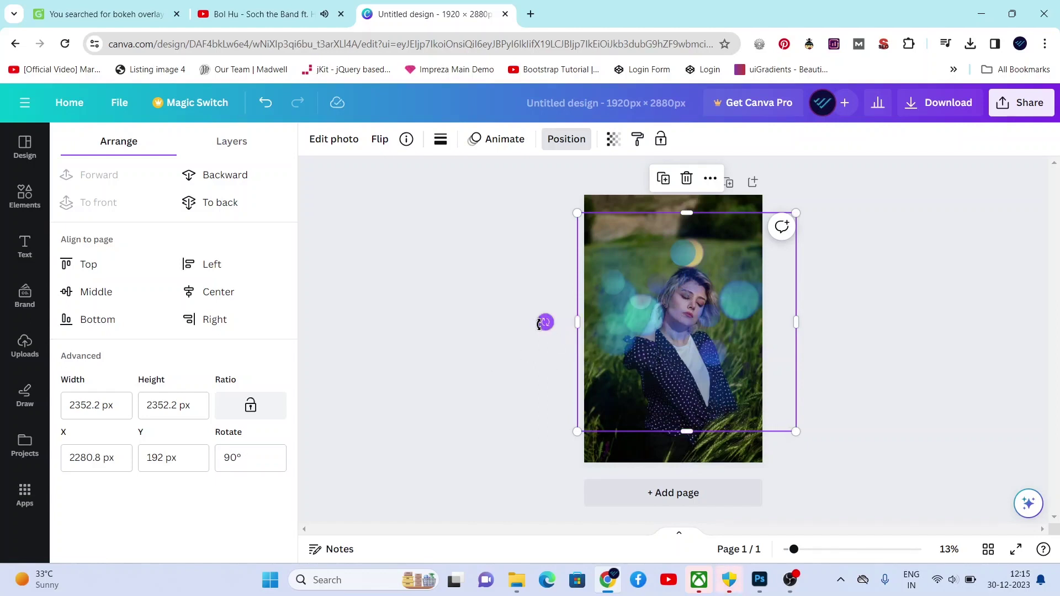
{"action": "left_click_drag", "start_coordinate": [545, 322], "coordinate": [843, 199]}
{"action": "left_click_drag", "start_coordinate": [754, 321], "coordinate": [748, 244]}
{"action": "left_click_drag", "start_coordinate": [872, 239], "coordinate": [812, 188]}
{"action": "left_click_drag", "start_coordinate": [706, 337], "coordinate": [701, 395]}
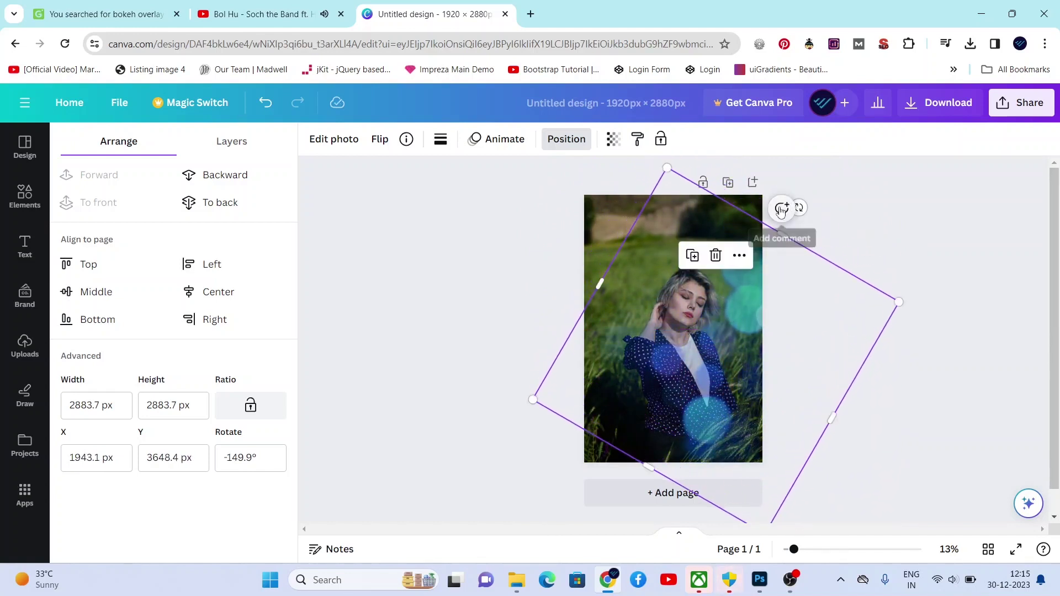
{"action": "left_click_drag", "start_coordinate": [809, 217], "coordinate": [786, 441]}
{"action": "left_click_drag", "start_coordinate": [734, 412], "coordinate": [643, 397]}
Enlarge the overlay to 3168.7 px wide and rotate it to about -115°
{"action": "left_click_drag", "start_coordinate": [825, 382], "coordinate": [854, 383]}
{"action": "left_click_drag", "start_coordinate": [681, 362], "coordinate": [801, 357]}
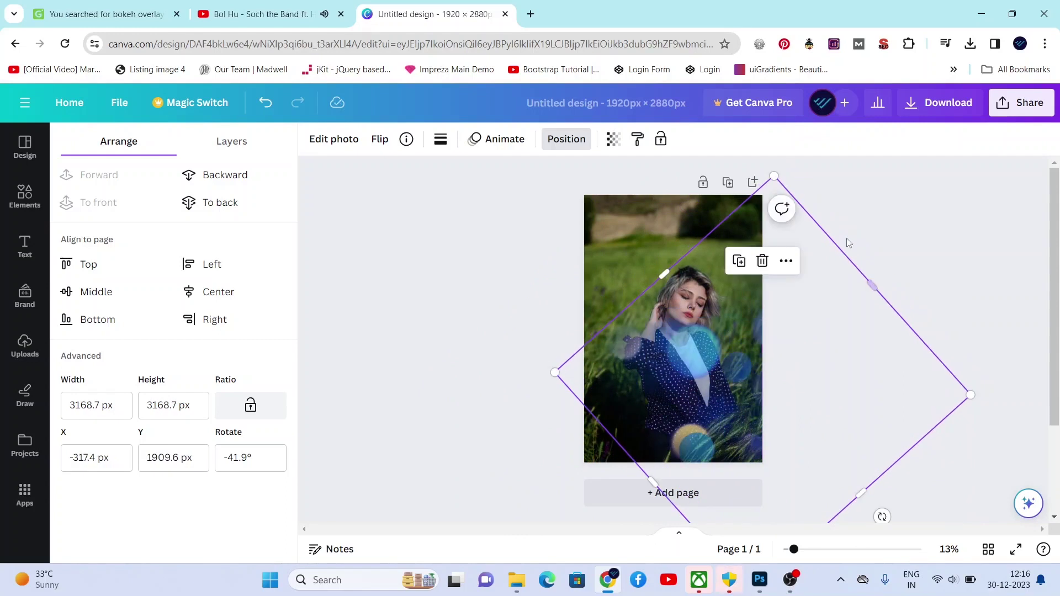
{"action": "left_click_drag", "start_coordinate": [883, 516], "coordinate": [780, 422]}
{"action": "left_click_drag", "start_coordinate": [871, 355], "coordinate": [858, 316]}
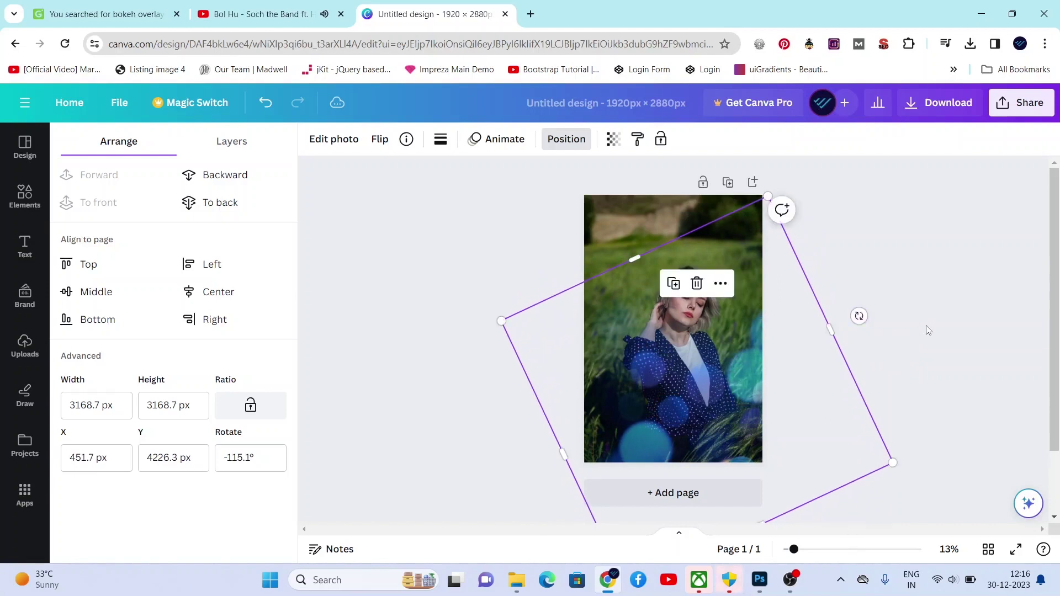
{"action": "left_click", "coordinate": [720, 335]}
{"action": "left_click", "coordinate": [495, 213]}
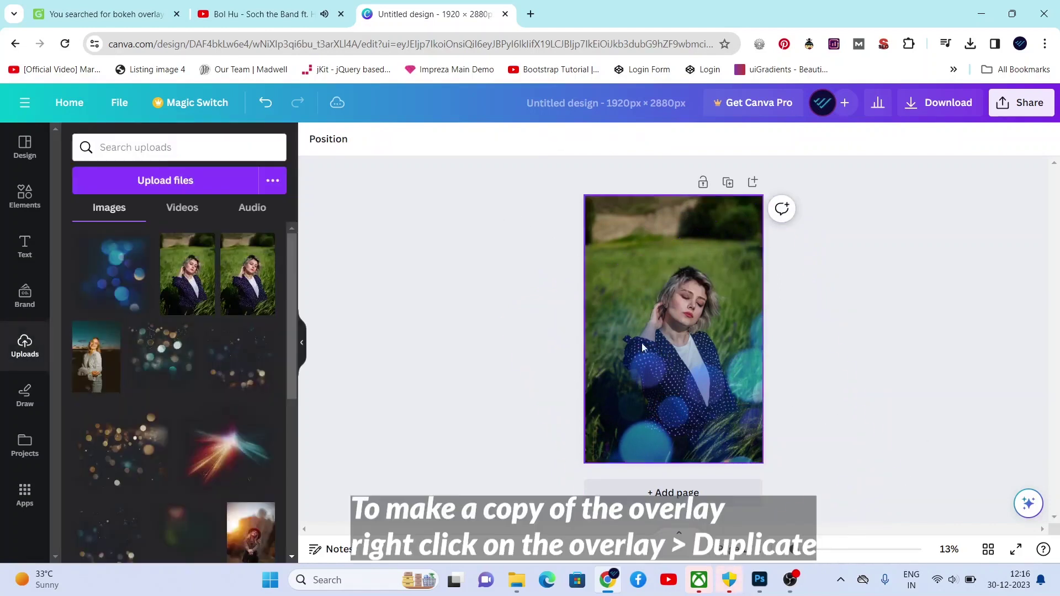
{"action": "left_click", "coordinate": [732, 393]}
Duplicate the bokeh overlay and move the copy up and to the left
{"action": "right_click", "coordinate": [749, 369]}
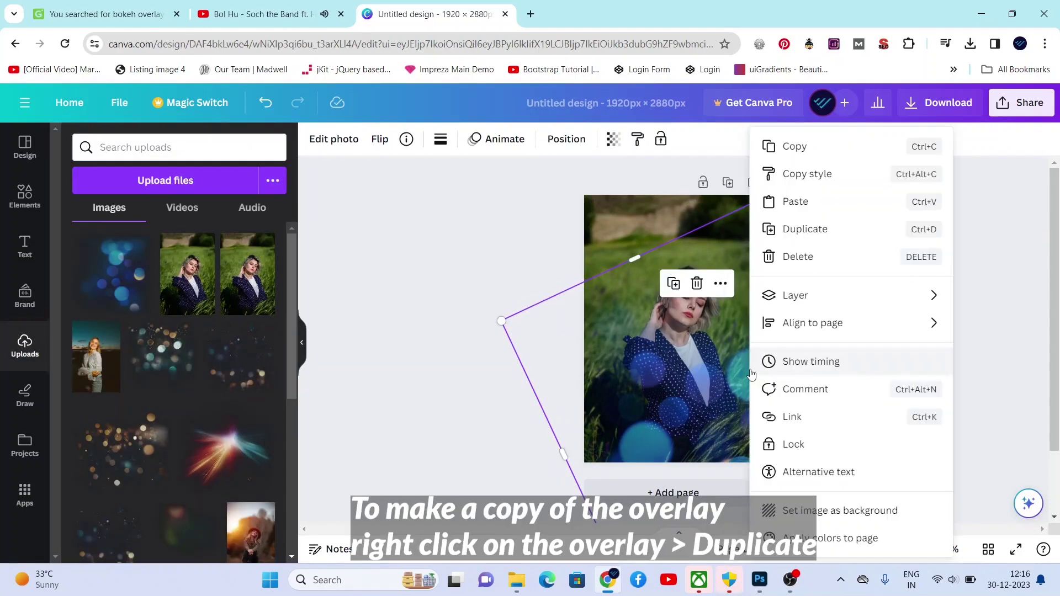
{"action": "left_click", "coordinate": [806, 230]}
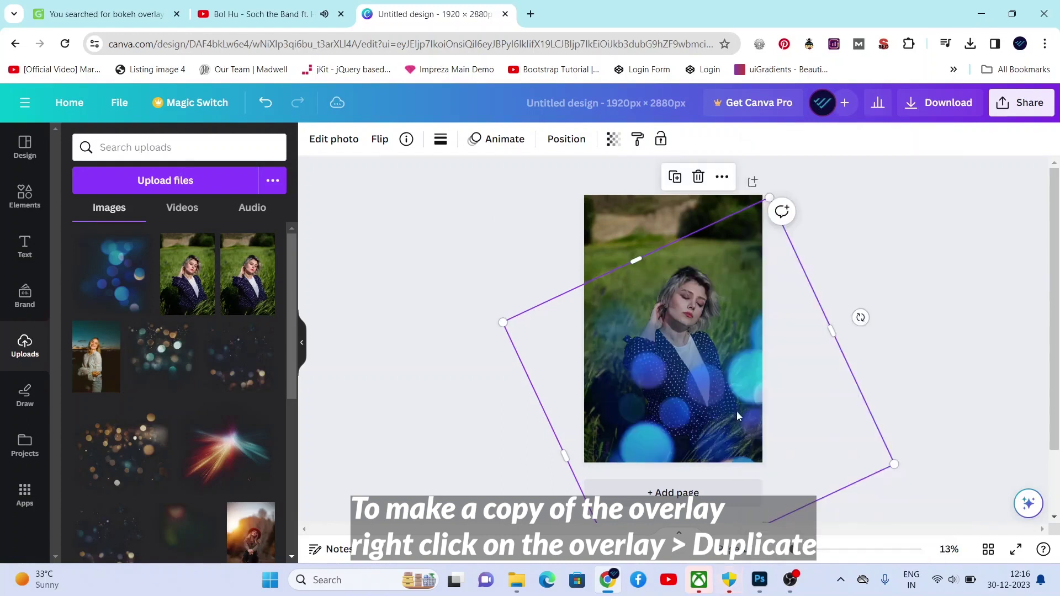
{"action": "left_click_drag", "start_coordinate": [737, 412], "coordinate": [648, 198]}
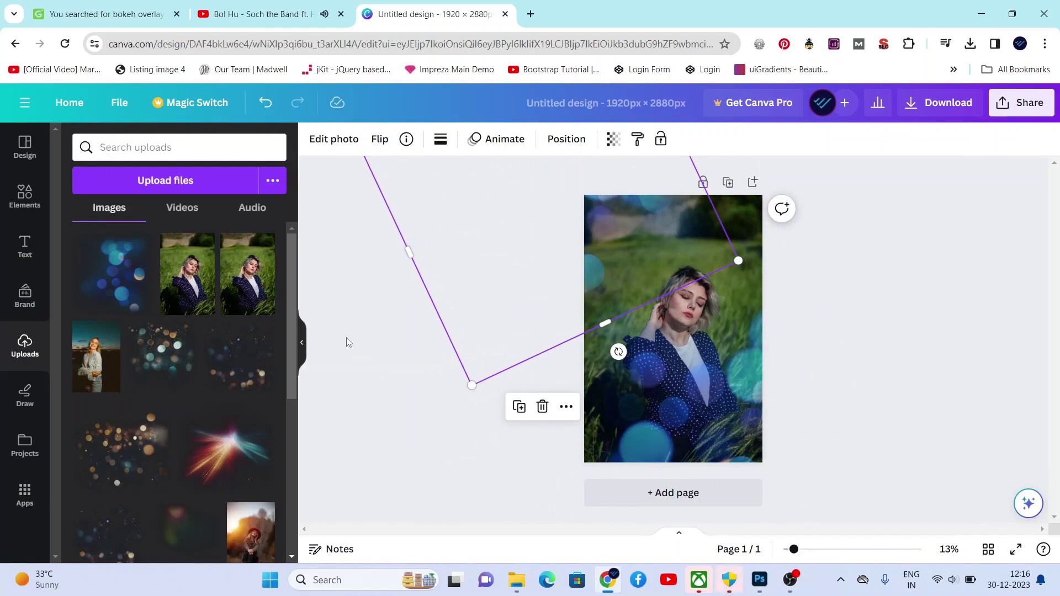
Rotate the copy to about 39° and nudge it slightly up and right
{"action": "left_click_drag", "start_coordinate": [618, 352], "coordinate": [711, 207]}
{"action": "left_click_drag", "start_coordinate": [714, 243], "coordinate": [575, 409]}
{"action": "left_click_drag", "start_coordinate": [665, 235], "coordinate": [685, 210]}
{"action": "left_click_drag", "start_coordinate": [513, 370], "coordinate": [547, 287]}
{"action": "mouse_move", "coordinate": [661, 212]}
{"action": "left_mouse_down"}
{"action": "mouse_move", "coordinate": [674, 205]}
{"action": "mouse_move", "coordinate": [663, 206]}
{"action": "mouse_move", "coordinate": [666, 196]}
{"action": "left_mouse_up"}
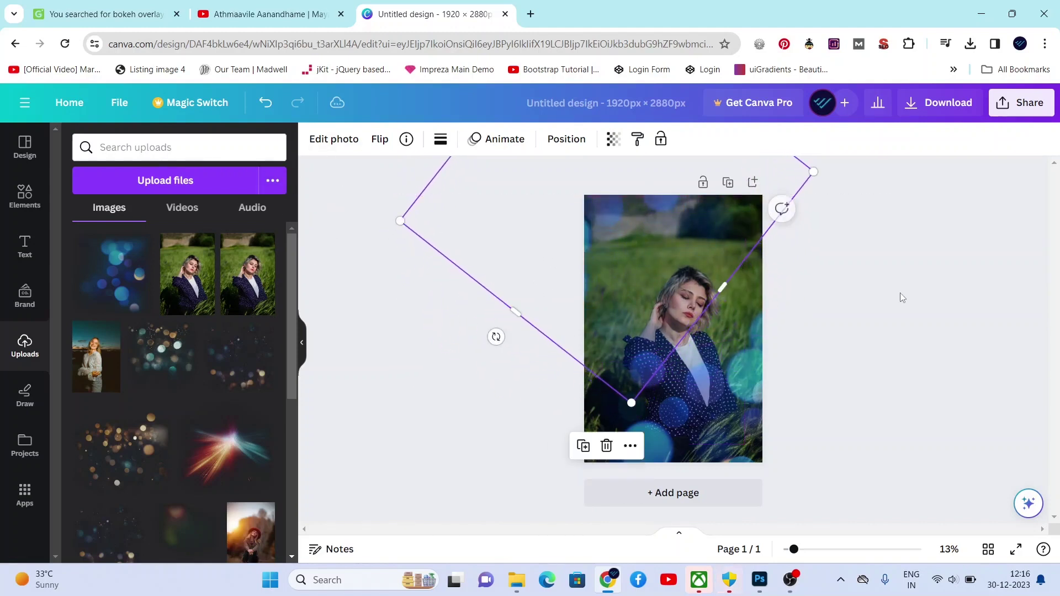
{"action": "left_click", "coordinate": [894, 296]}
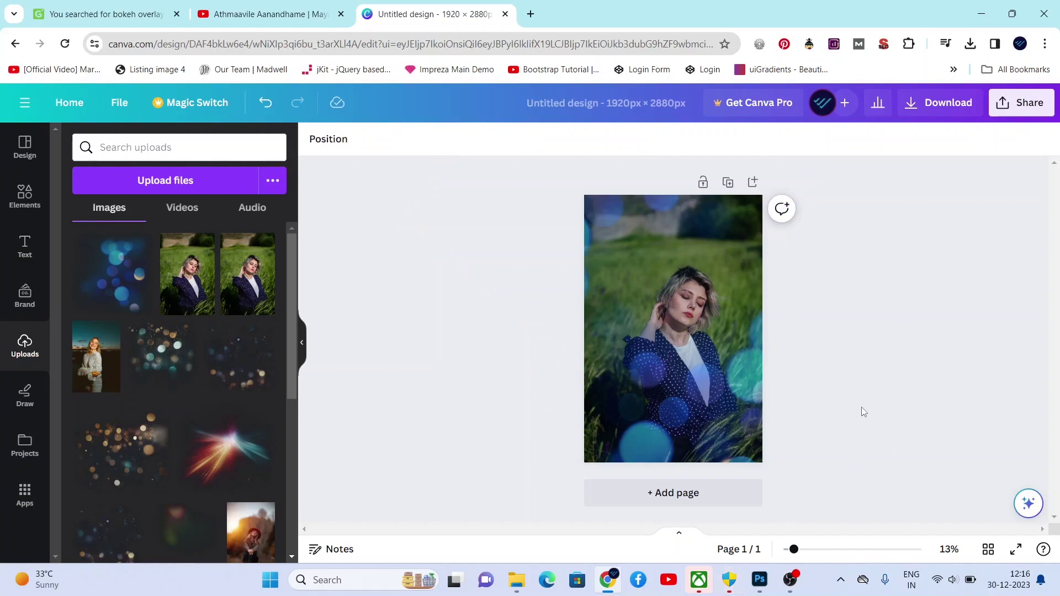
{"action": "left_click", "coordinate": [722, 392]}
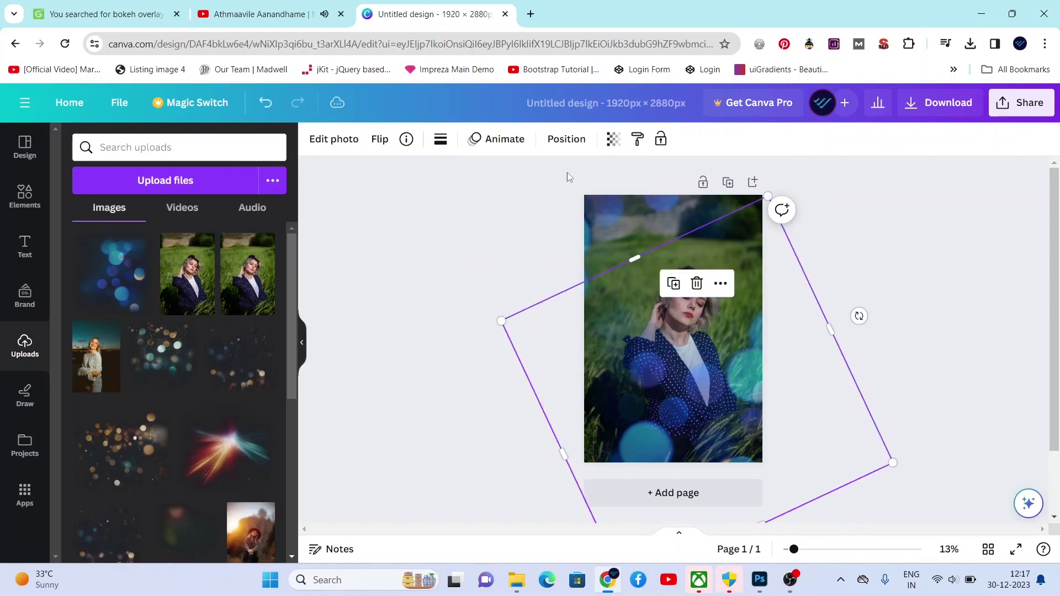
Browse the overlay's Position and Animate options
{"action": "left_click", "coordinate": [569, 143]}
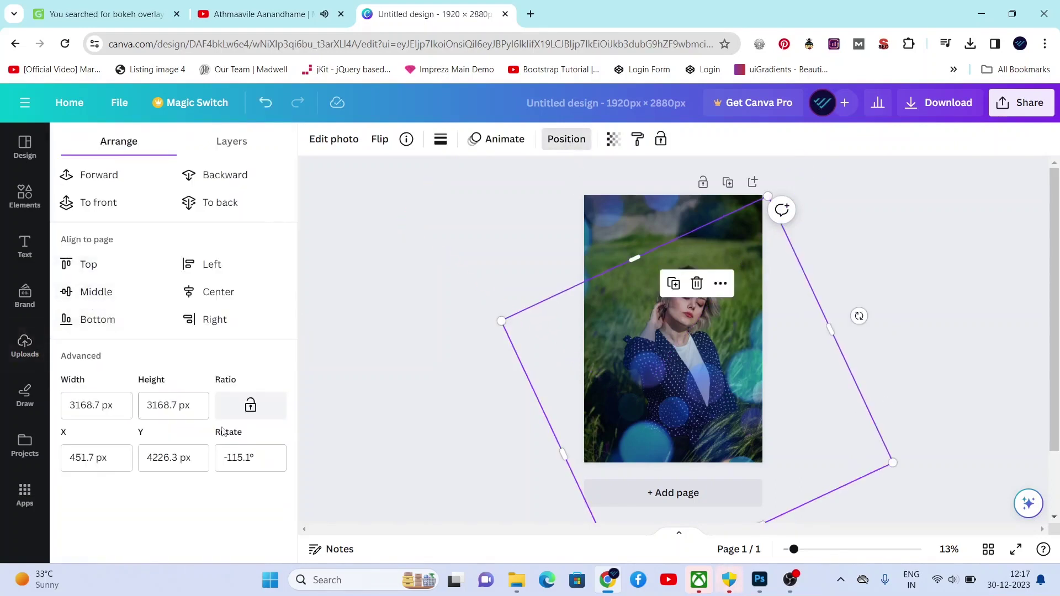
{"action": "left_click", "coordinate": [508, 149]}
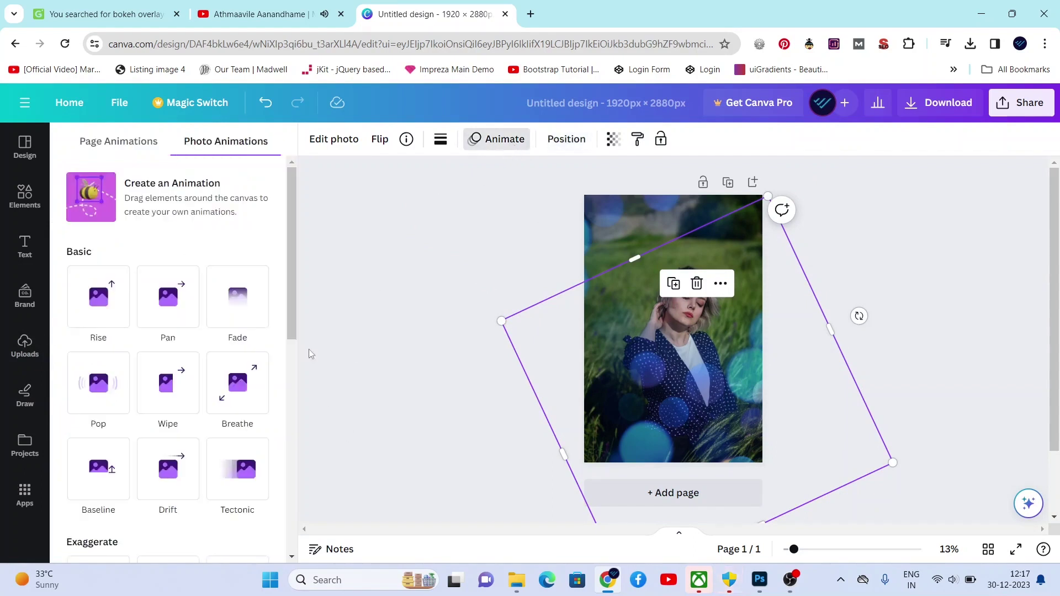
{"action": "scroll", "coordinate": [292, 317], "scroll_direction": "down", "scroll_amount": 6}
{"action": "scroll", "coordinate": [293, 326], "scroll_direction": "up", "scroll_amount": 5}
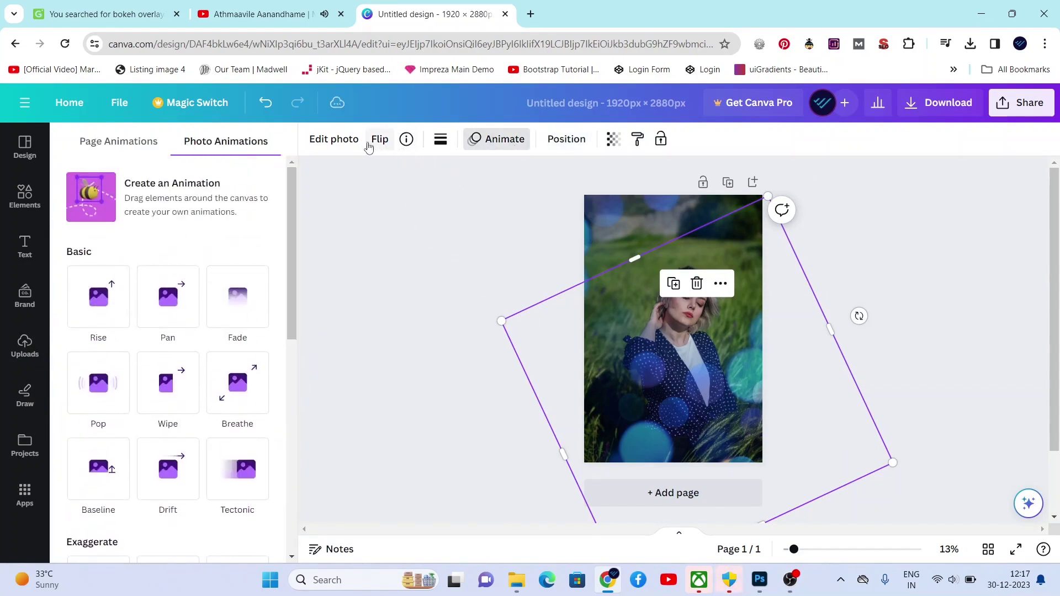
In Edit photo > Adjust, try temperature and tint on the overlay, resetting both to 0
{"action": "left_click", "coordinate": [345, 142]}
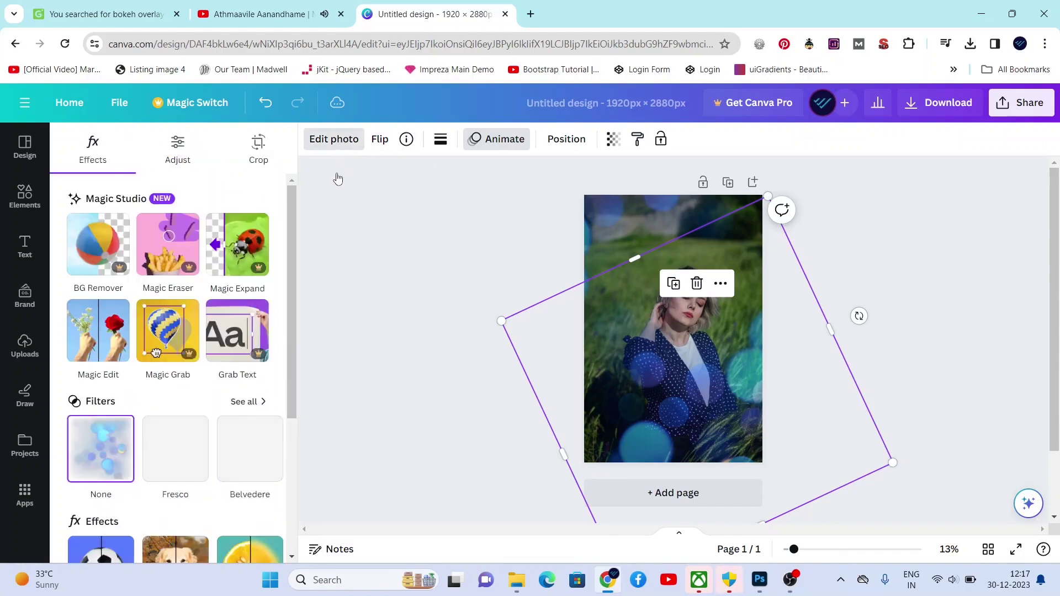
{"action": "left_click", "coordinate": [183, 158]}
{"action": "left_click_drag", "start_coordinate": [291, 244], "coordinate": [293, 270]}
{"action": "left_click_drag", "start_coordinate": [208, 275], "coordinate": [215, 275]}
{"action": "left_click", "coordinate": [140, 267]}
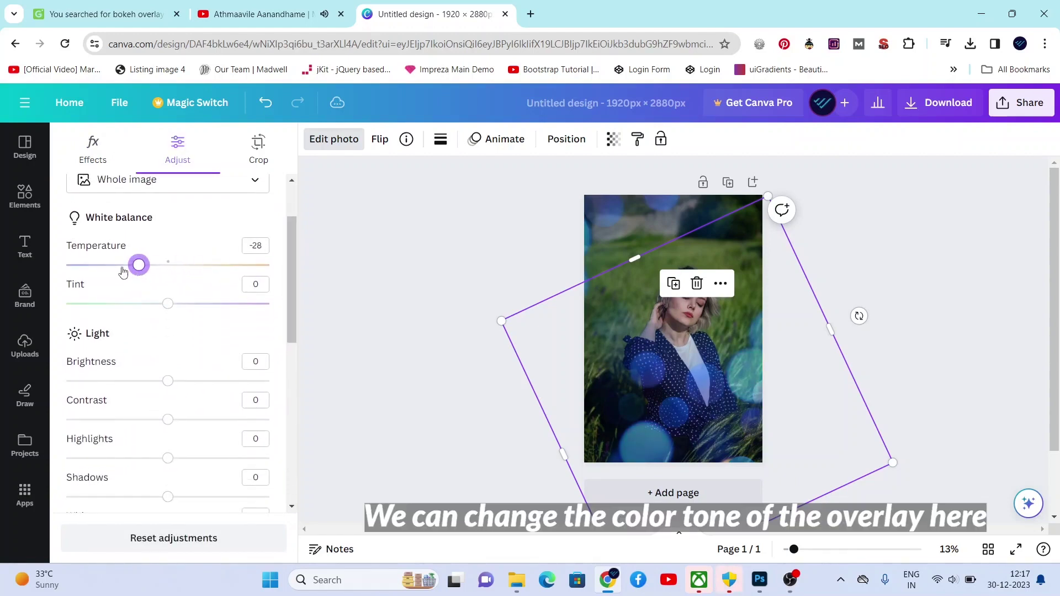
{"action": "left_click", "coordinate": [170, 271]}
{"action": "left_click_drag", "start_coordinate": [212, 309], "coordinate": [94, 311]}
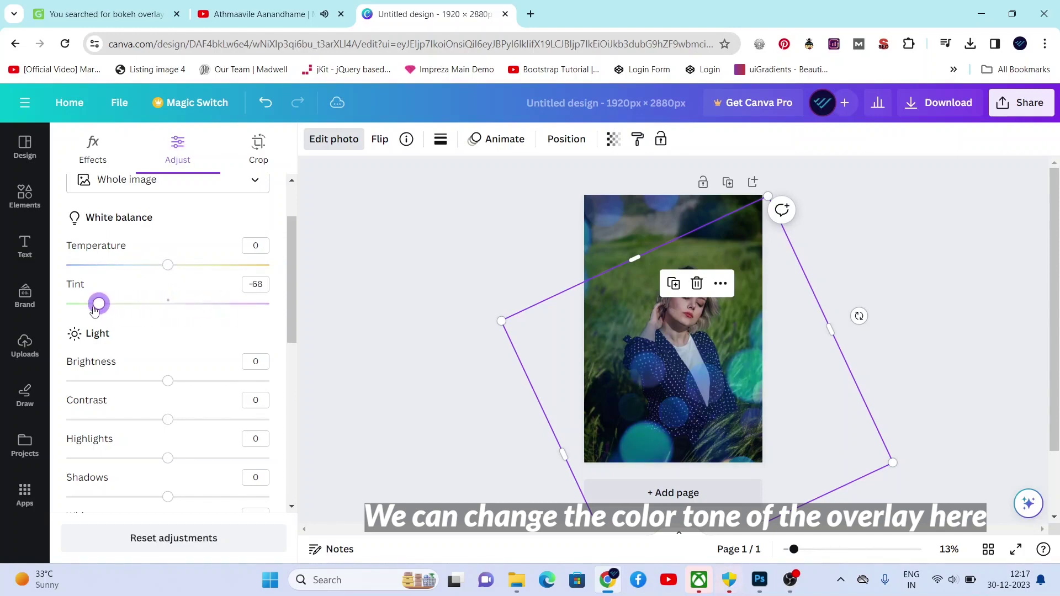
{"action": "left_click", "coordinate": [170, 311]}
Lower the overlay's brightness to -17 and contrast to -16
{"action": "scroll", "coordinate": [286, 327], "scroll_direction": "down", "scroll_amount": 1}
{"action": "left_click_drag", "start_coordinate": [169, 356], "coordinate": [163, 393]}
{"action": "left_click_drag", "start_coordinate": [290, 333], "coordinate": [290, 378]}
{"action": "mouse_move", "coordinate": [191, 313]}
{"action": "left_mouse_down"}
{"action": "mouse_move", "coordinate": [210, 305]}
{"action": "mouse_move", "coordinate": [170, 309]}
{"action": "left_mouse_up"}
{"action": "left_click_drag", "start_coordinate": [288, 319], "coordinate": [316, 366]}
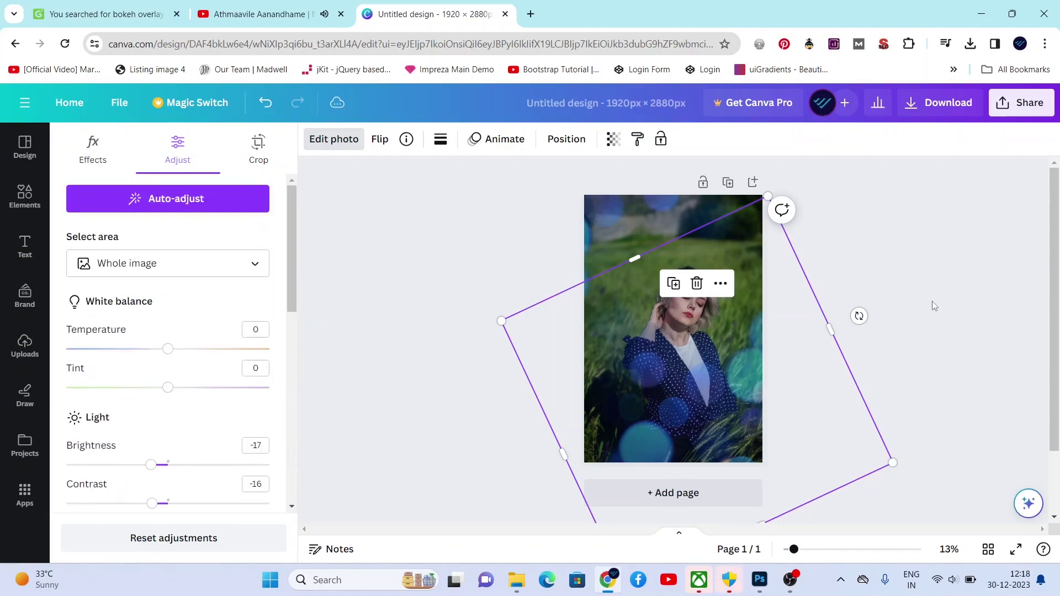
{"action": "left_click", "coordinate": [1016, 549]}
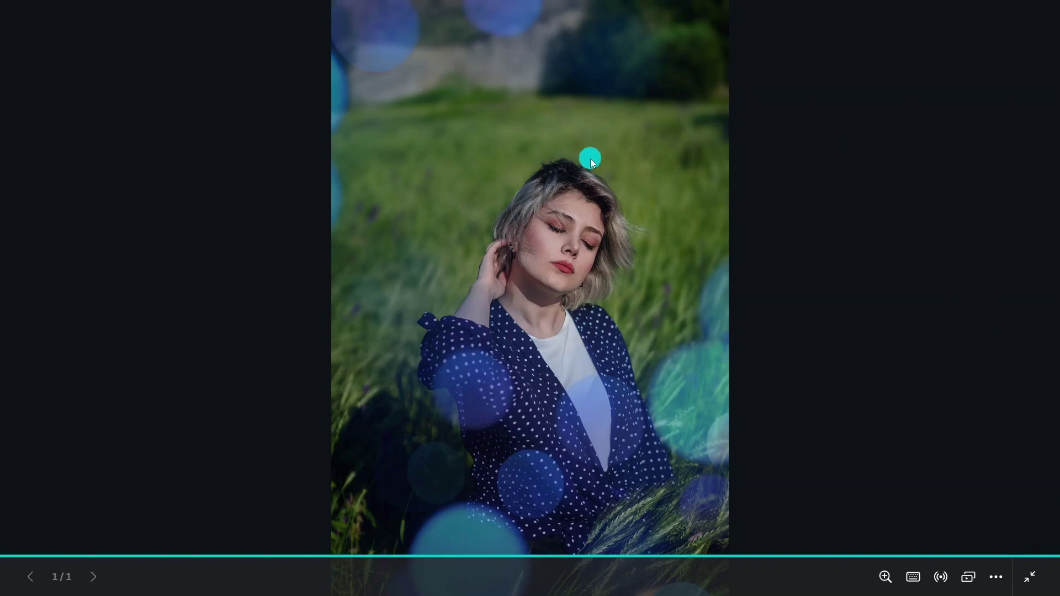
Download the design as a JPG and open Untitled design (3) from the Downloads folder
{"action": "left_click", "coordinate": [1030, 579]}
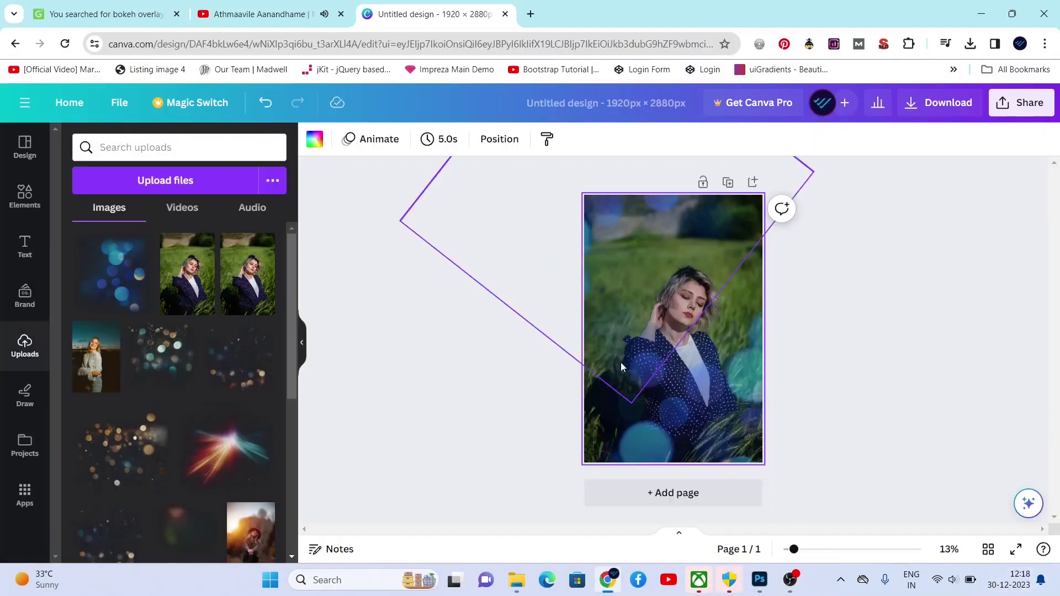
{"action": "left_click", "coordinate": [947, 113]}
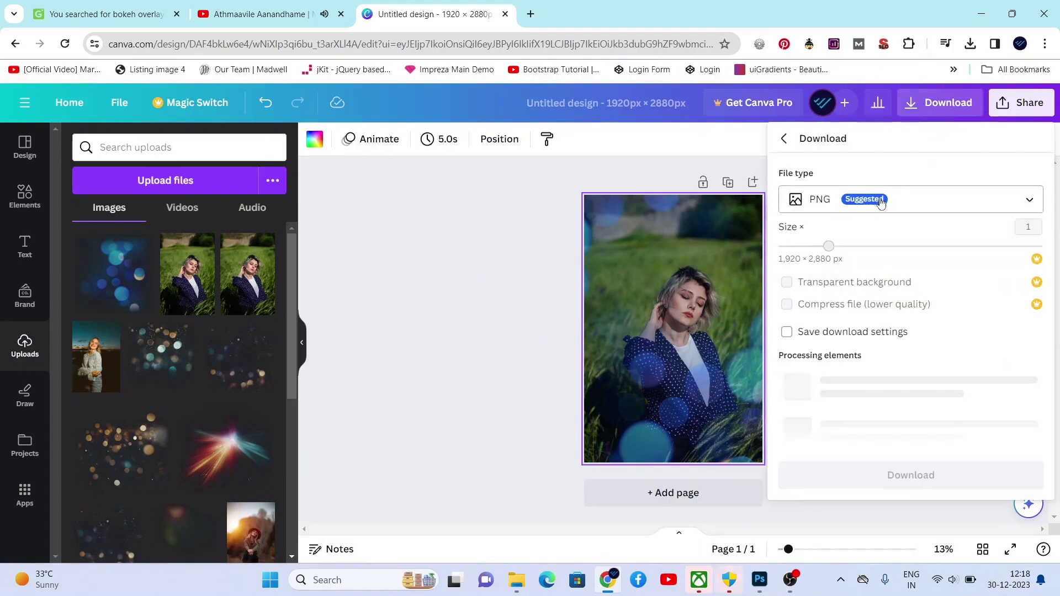
{"action": "left_click", "coordinate": [897, 207]}
{"action": "left_click", "coordinate": [849, 245]}
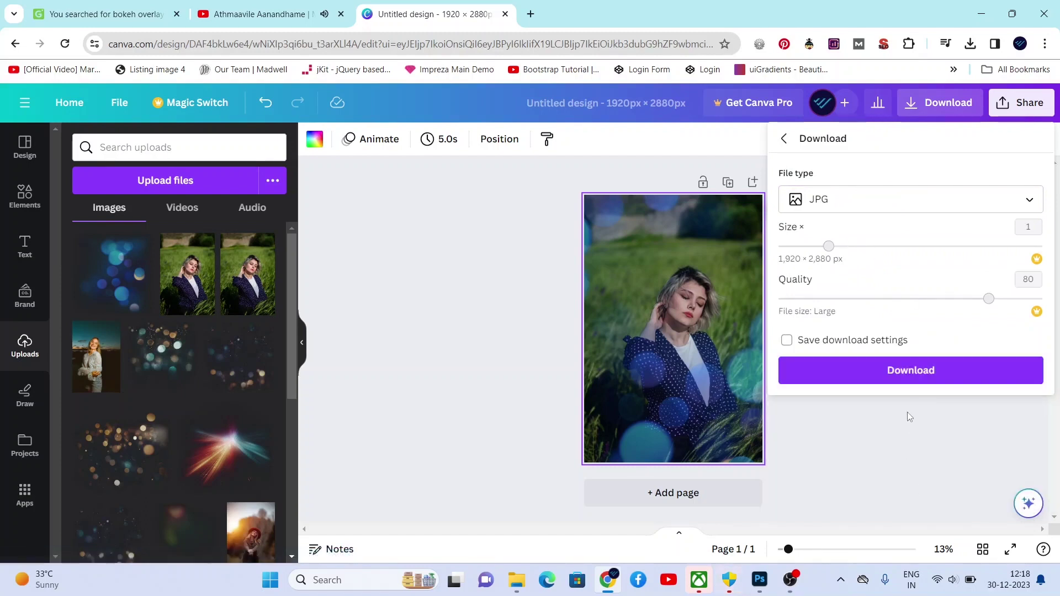
{"action": "left_click", "coordinate": [929, 372]}
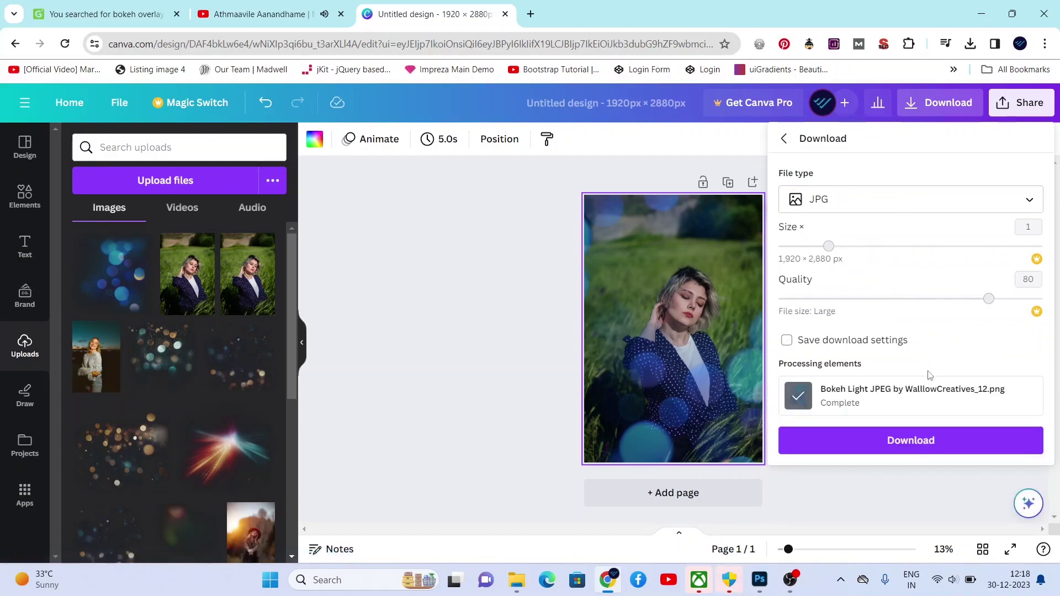
{"action": "left_click", "coordinate": [927, 442]}
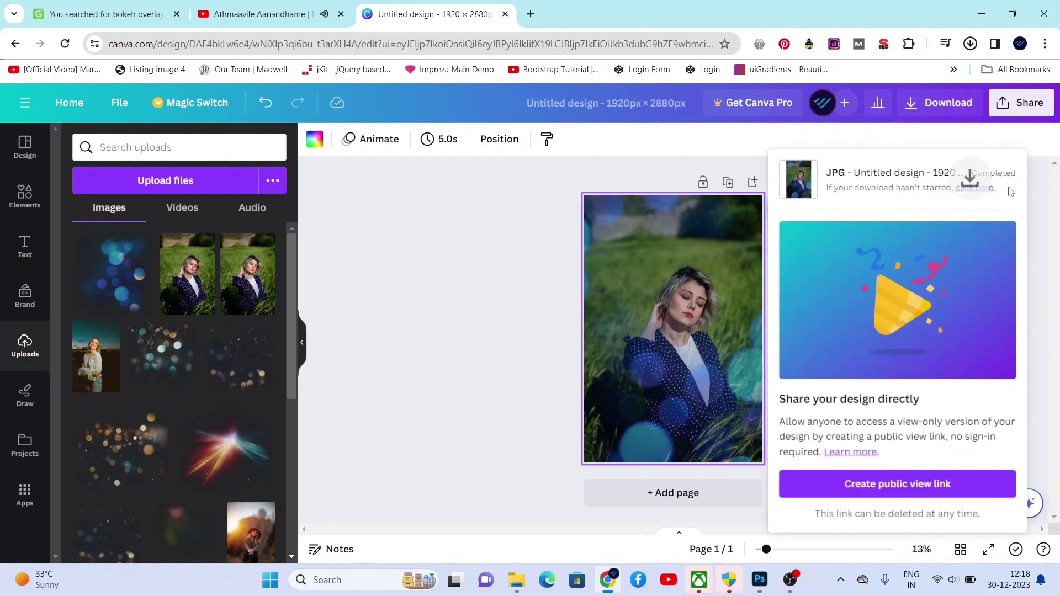
{"action": "left_click", "coordinate": [519, 580]}
{"action": "double_click", "coordinate": [475, 182]}
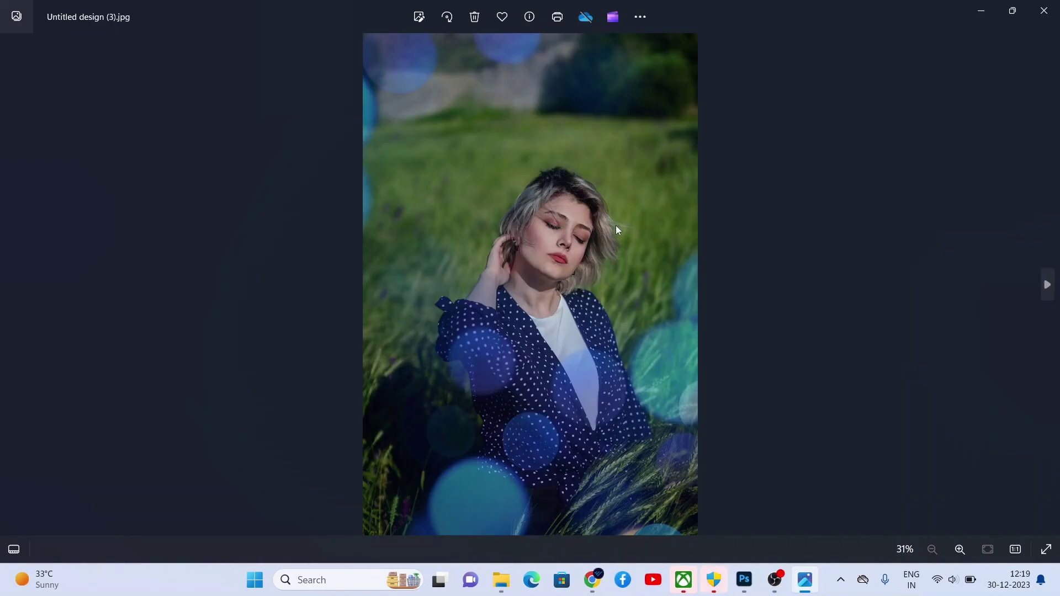
Compare Untitled design (3).jpg with the earlier (2) version and zoom into the photo
{"action": "key", "text": "Right"}
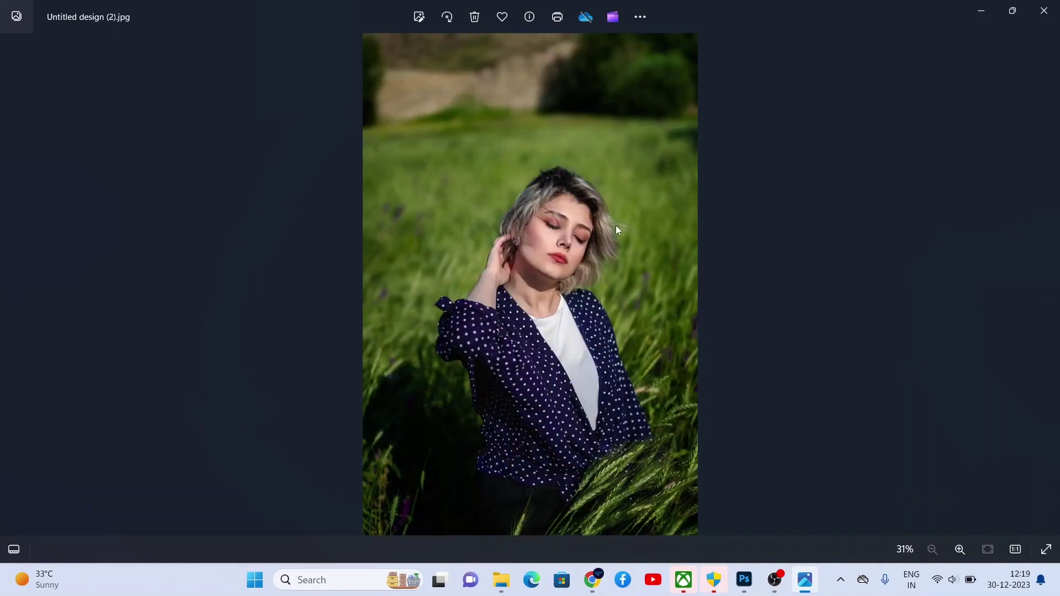
{"action": "key", "text": "Left"}
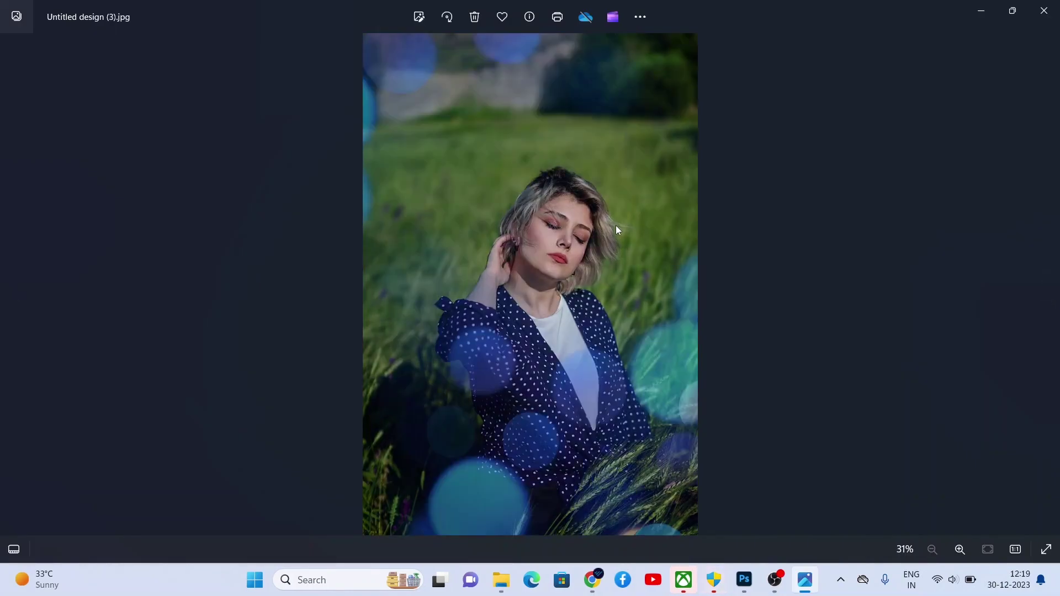
{"action": "scroll", "coordinate": [616, 226], "scroll_direction": "up", "scroll_amount": 3}
{"action": "scroll", "coordinate": [617, 231], "scroll_direction": "up", "scroll_amount": 2}
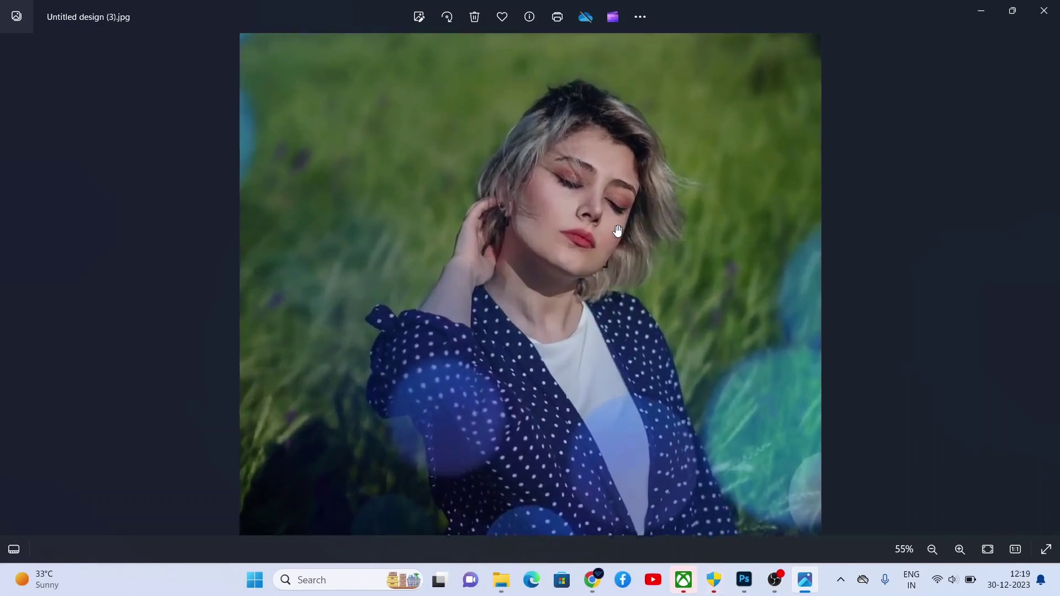
{"action": "scroll", "coordinate": [529, 274], "scroll_direction": "down", "scroll_amount": 3}
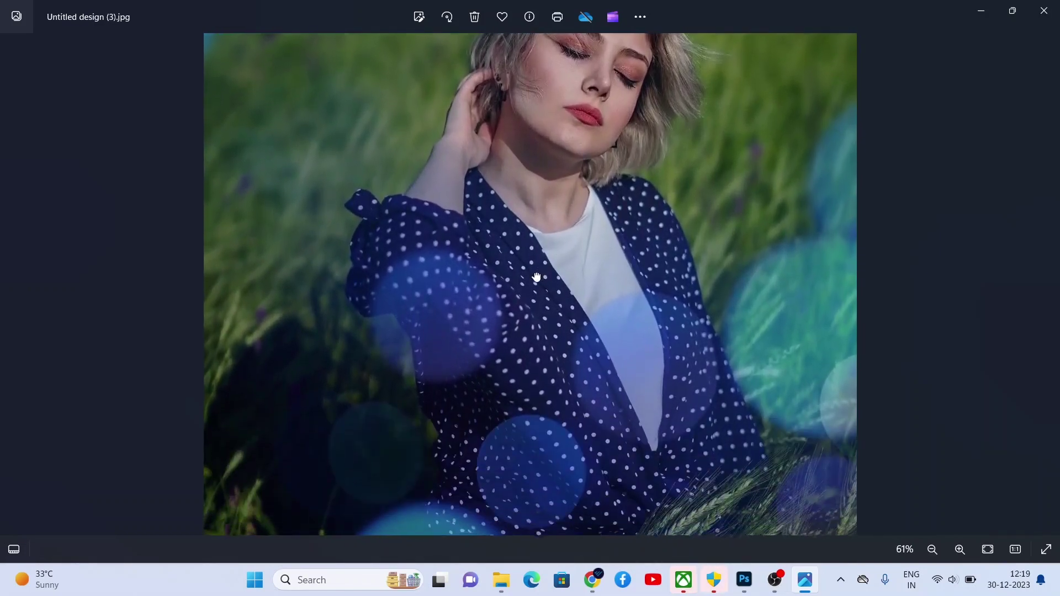
{"action": "scroll", "coordinate": [540, 209], "scroll_direction": "down", "scroll_amount": 2}
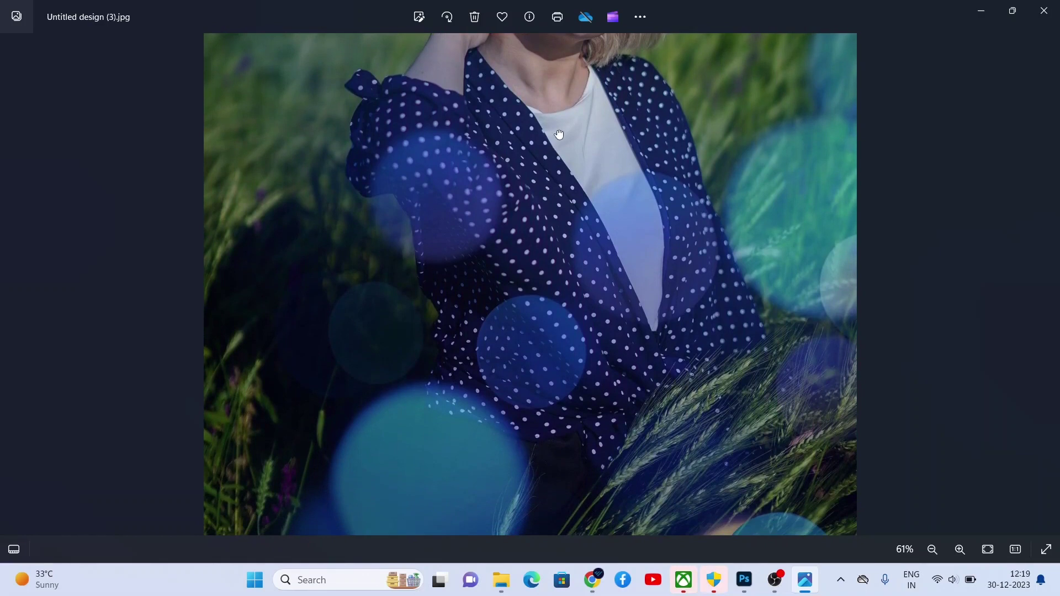